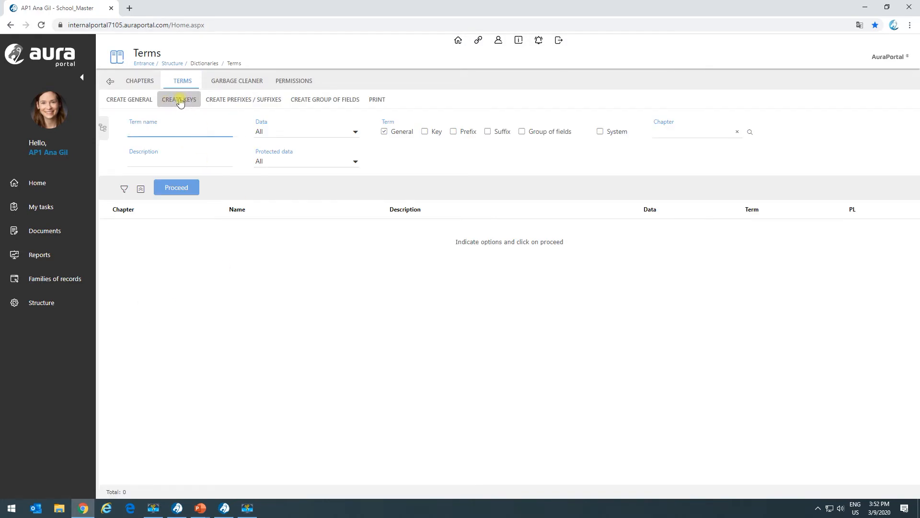
# - Create and save a group of fields named Credit requests DEMO in the General chapter, with the description Demo for the course
pyautogui.click(316, 100)
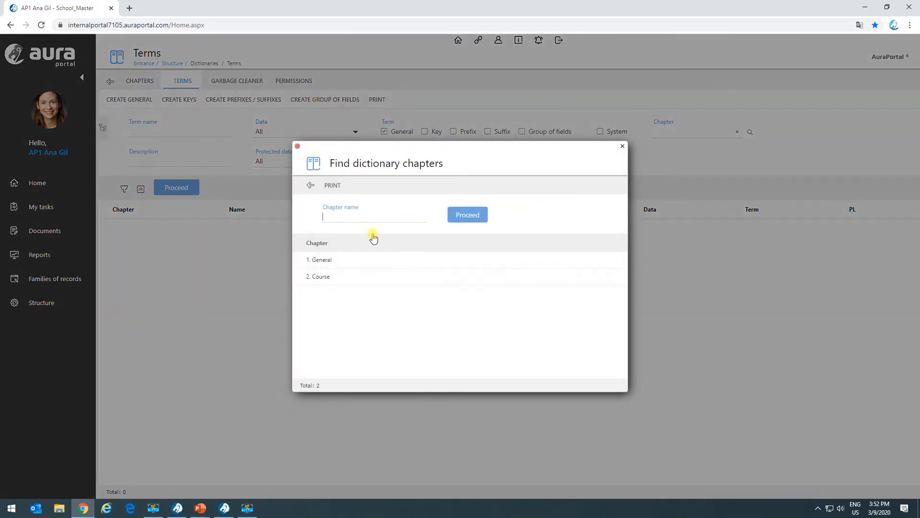
pyautogui.click(346, 262)
pyautogui.write('Credit requests')
pyautogui.click(206, 197)
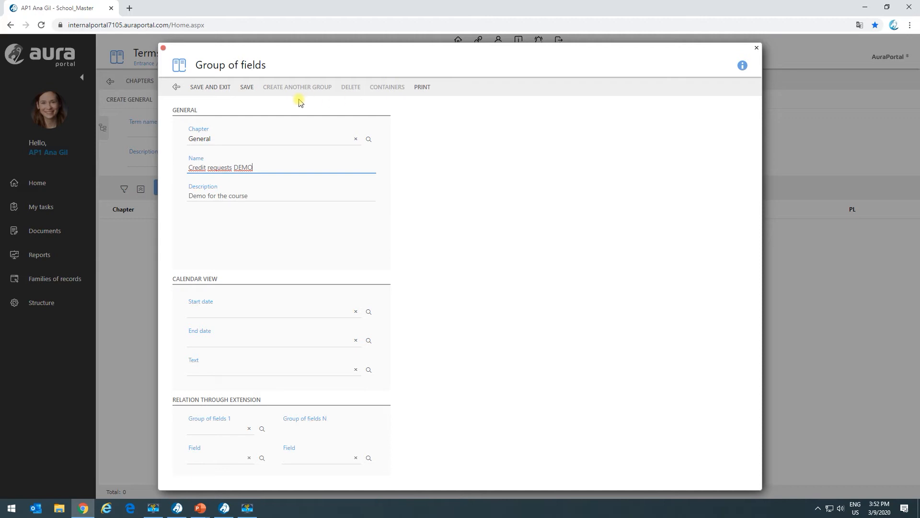
pyautogui.click(247, 87)
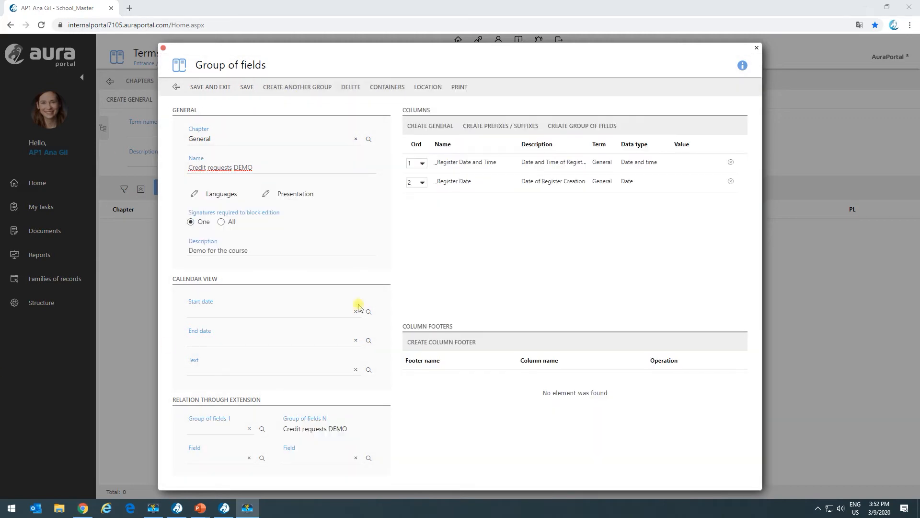
# - Try to add a general term named Credit amount with the Decimal number data type to the group's columns
pyautogui.click(427, 127)
pyautogui.write('Credit amount')
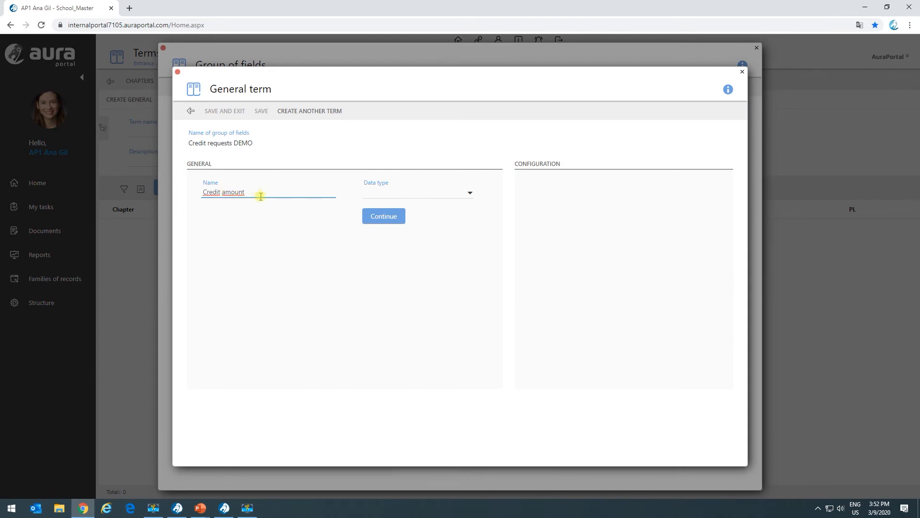
pyautogui.click(386, 192)
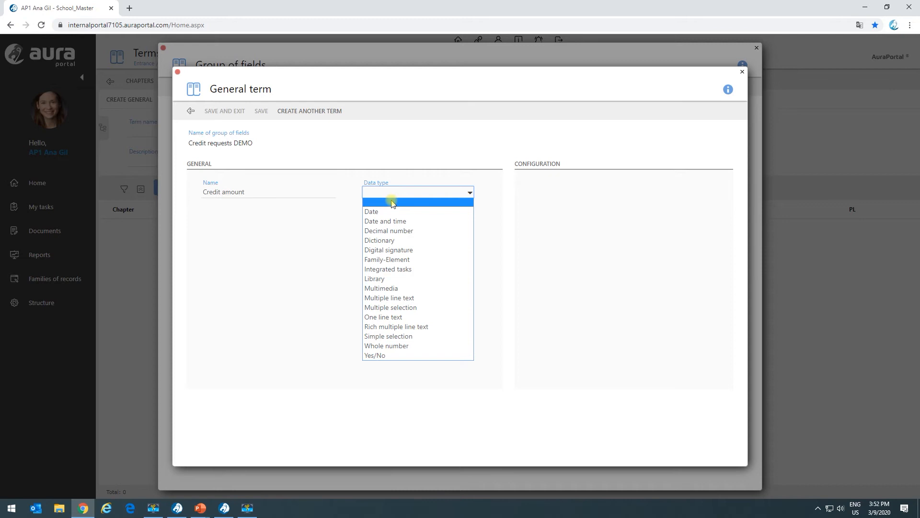
pyautogui.press('Down')
pyautogui.press('Down')
pyautogui.press('Down')
pyautogui.press('Return')
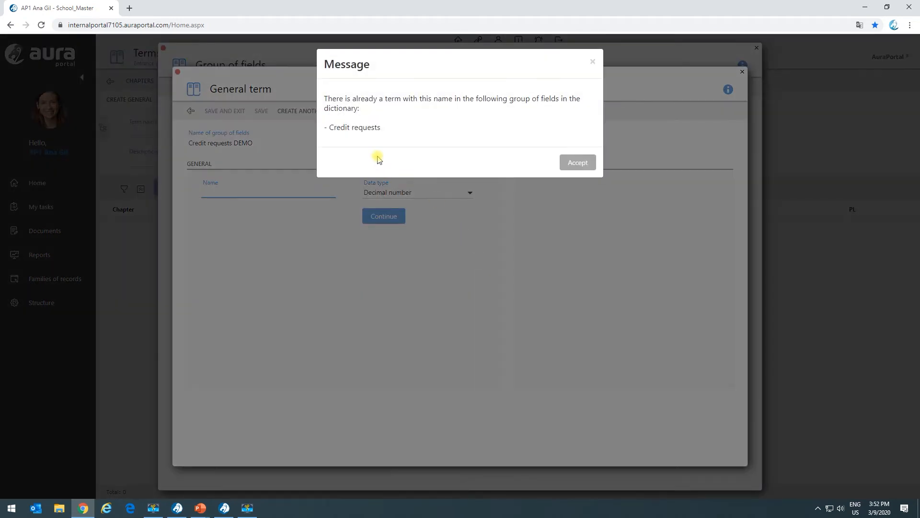
# - Name the decimal number term Credit amount DEMO and save it as a column of the group
pyautogui.click(578, 162)
pyautogui.click(233, 193)
pyautogui.write('Credit amount ')
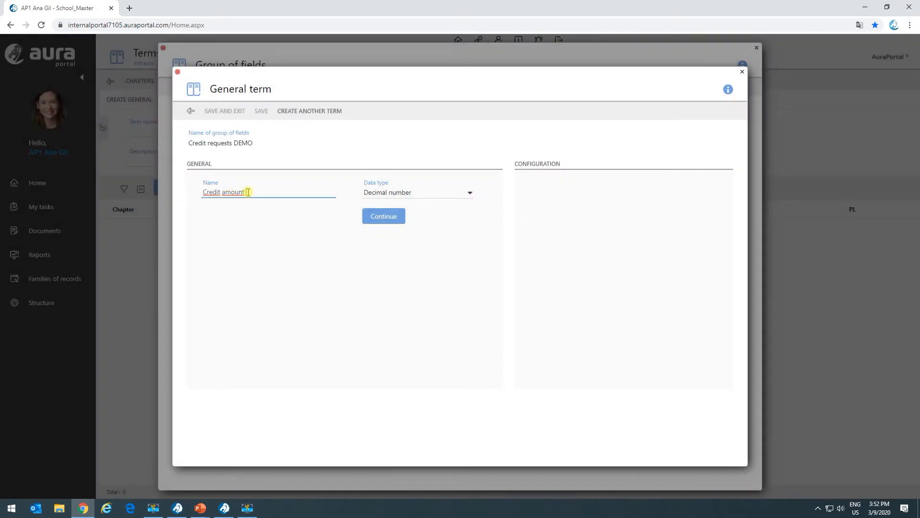
pyautogui.write('DEMO')
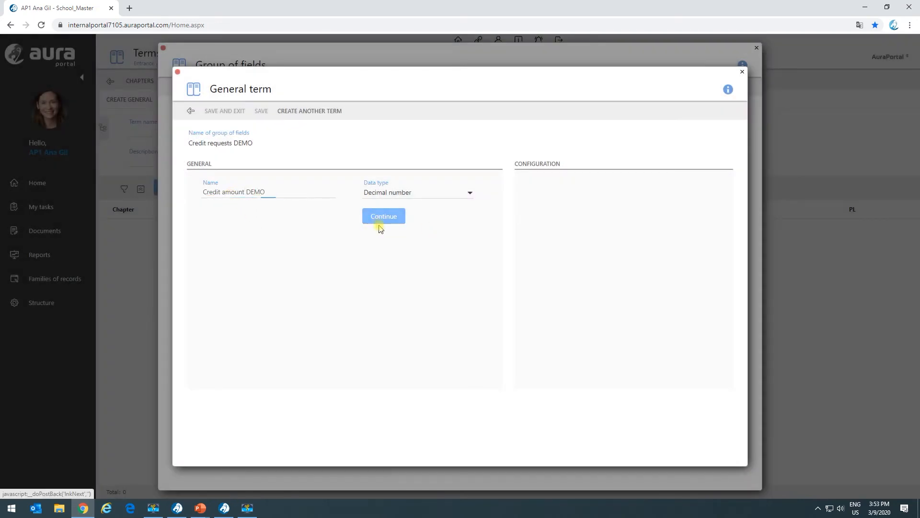
pyautogui.click(377, 218)
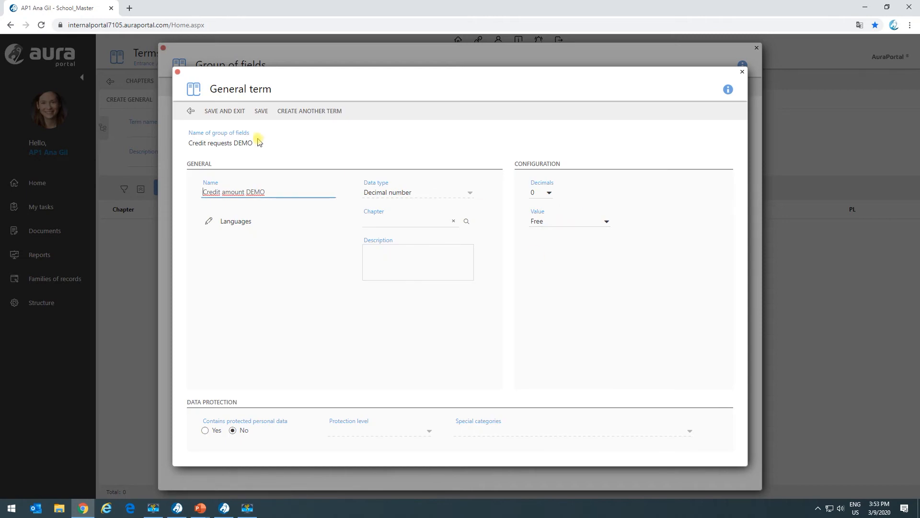
pyautogui.click(225, 112)
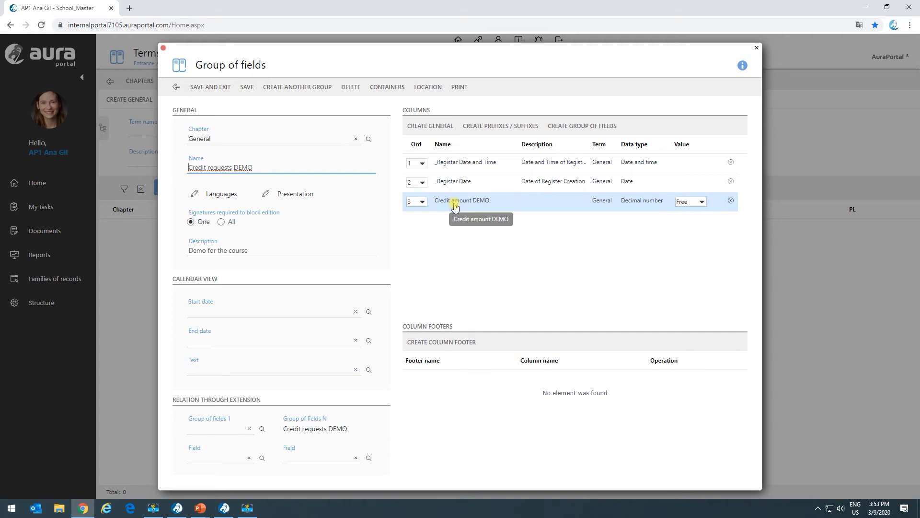
# - Create and save a free container named Low risk for the Credit requests DEMO group of fields
pyautogui.click(384, 91)
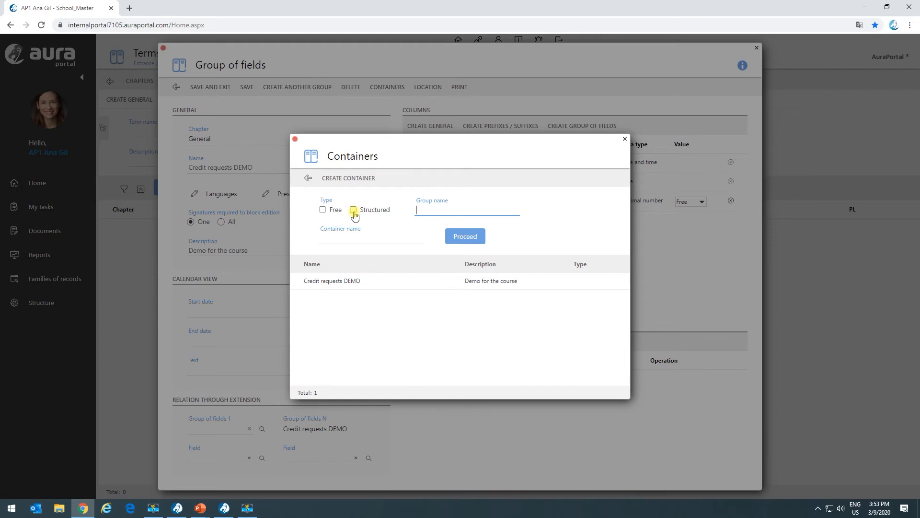
pyautogui.click(345, 179)
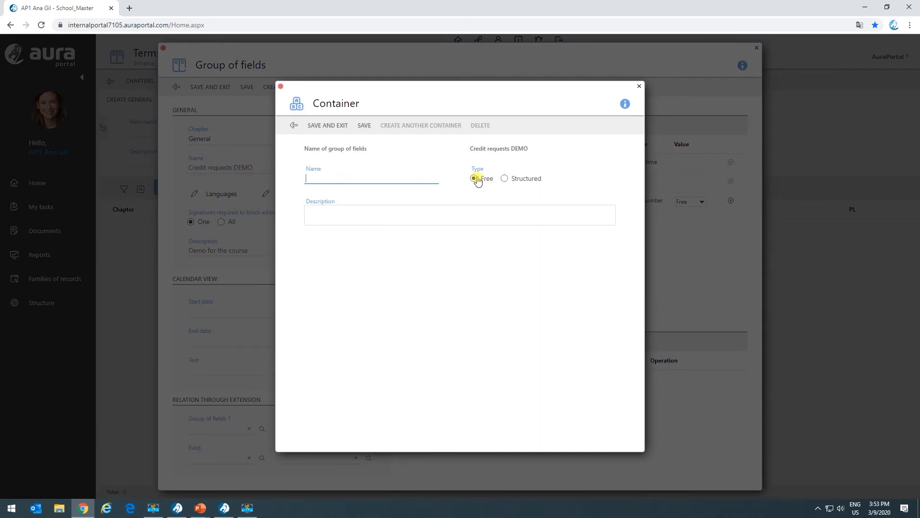
pyautogui.hotkey('alt', 'Tab')
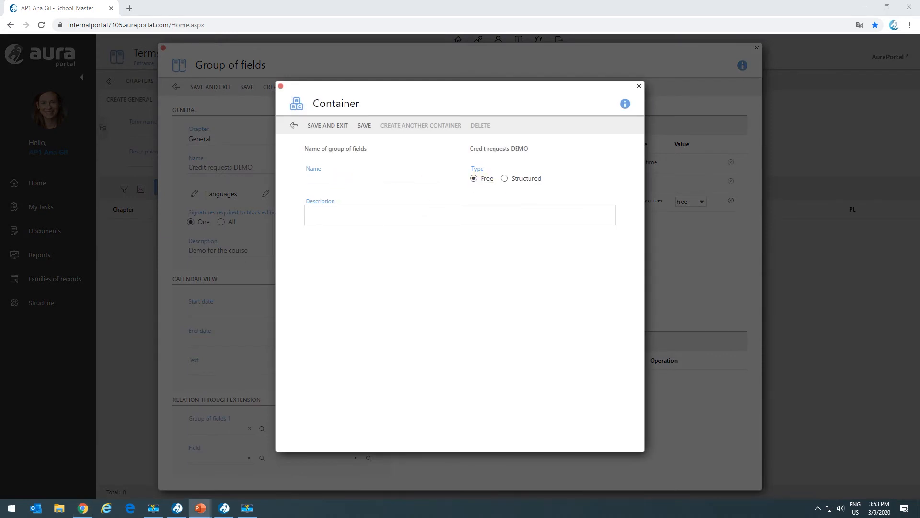
pyautogui.click(312, 175)
pyautogui.write('Low risk')
pyautogui.click(361, 129)
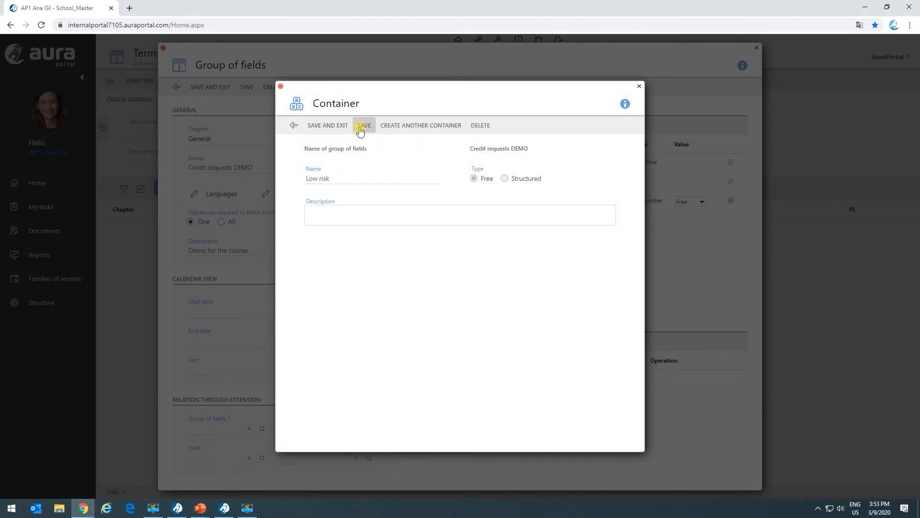
# - Create and save another free container named Medium risk for the group of fields
pyautogui.click(410, 129)
pyautogui.hotkey('alt', 'Tab')
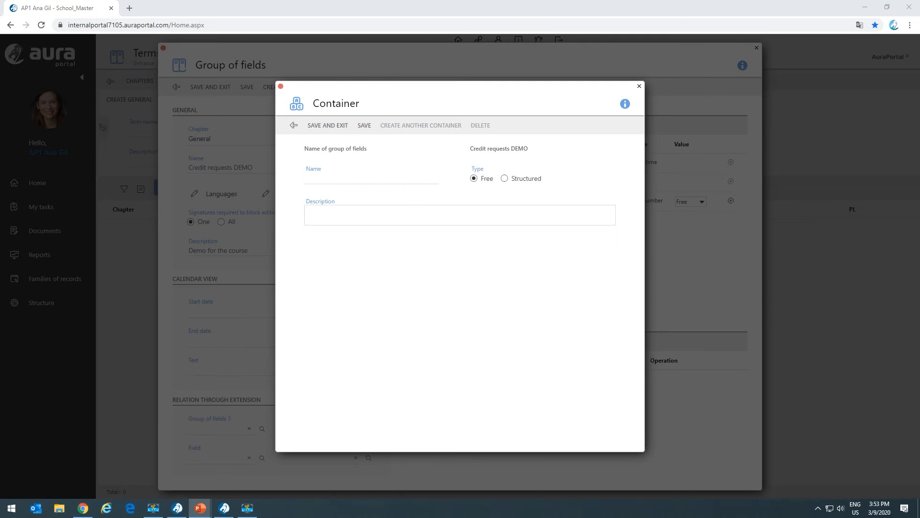
pyautogui.click(312, 181)
pyautogui.write('Medium risk')
pyautogui.click(364, 129)
# - Create and save another free container named High risk for the group of fields
pyautogui.click(404, 129)
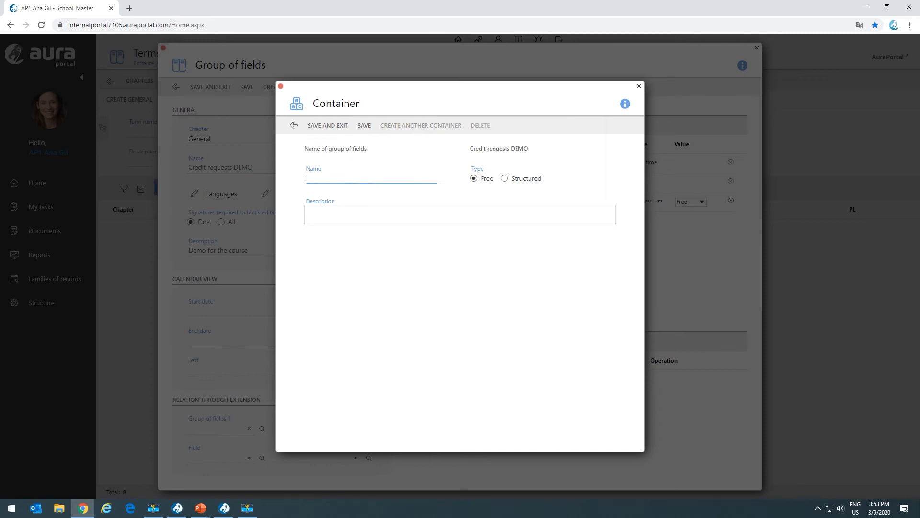
pyautogui.hotkey('alt', 'Tab')
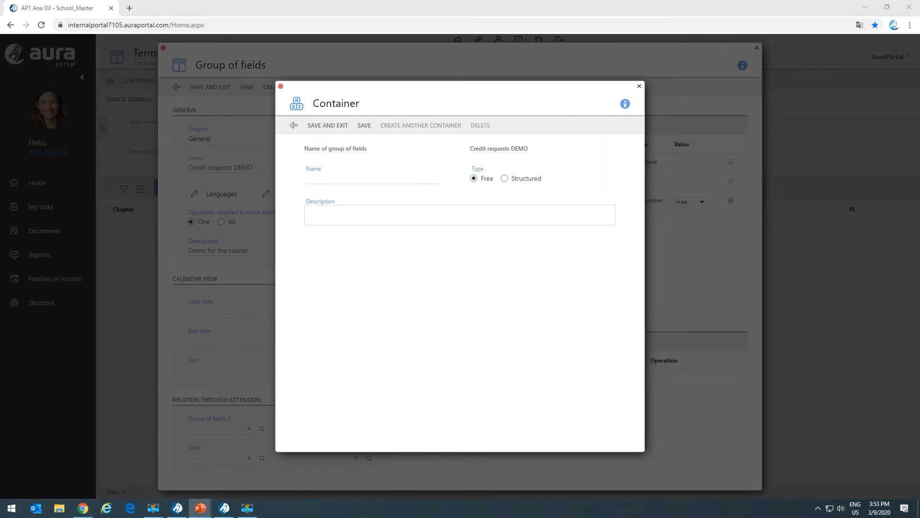
pyautogui.hotkey('alt', 'Tab')
pyautogui.write('High risk')
pyautogui.click(364, 126)
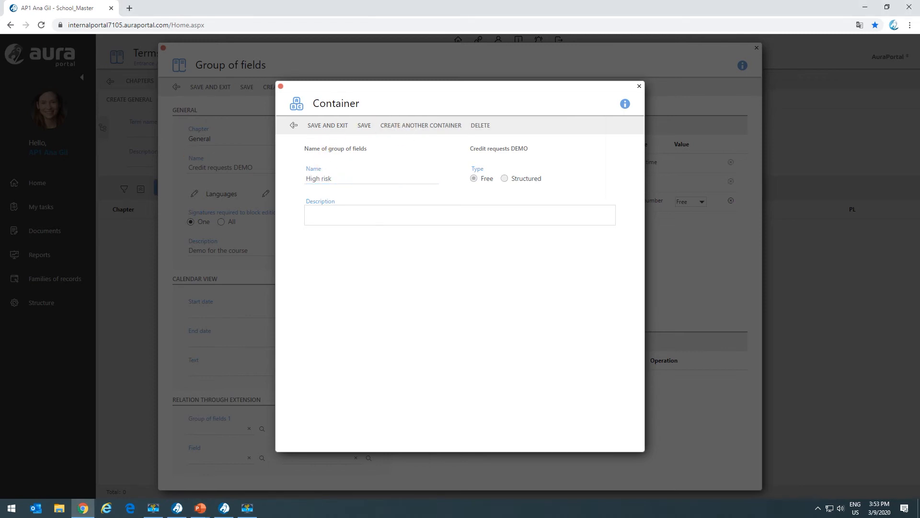
# - Create another free container named Checked requests, save it and return to the container list
pyautogui.hotkey('alt', 'Tab')
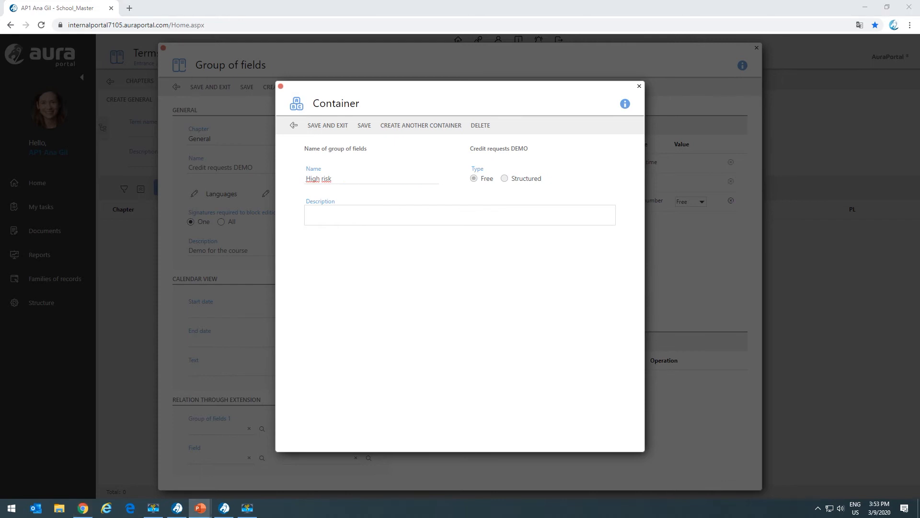
pyautogui.click(405, 127)
pyautogui.write('Checked requests')
pyautogui.click(339, 129)
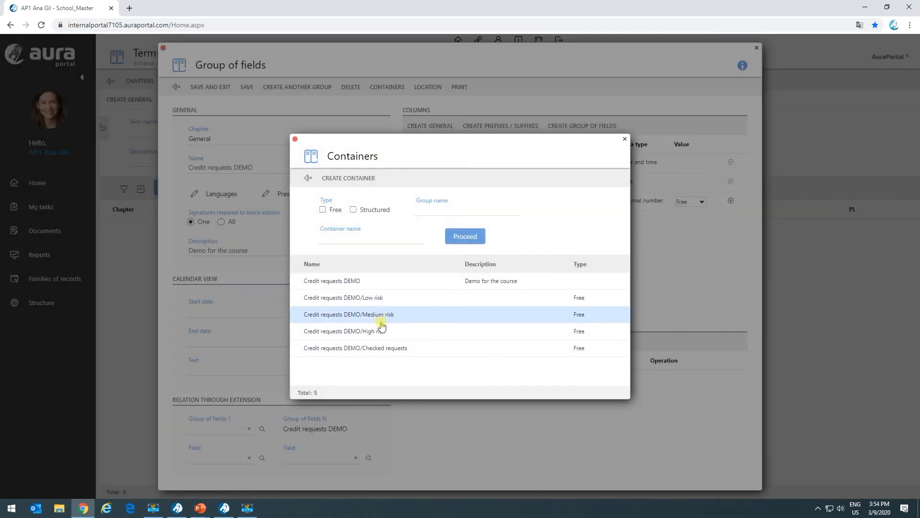
# - Open the Low risk container to review its name and description, and go back to the container list
pyautogui.doubleClick(377, 306)
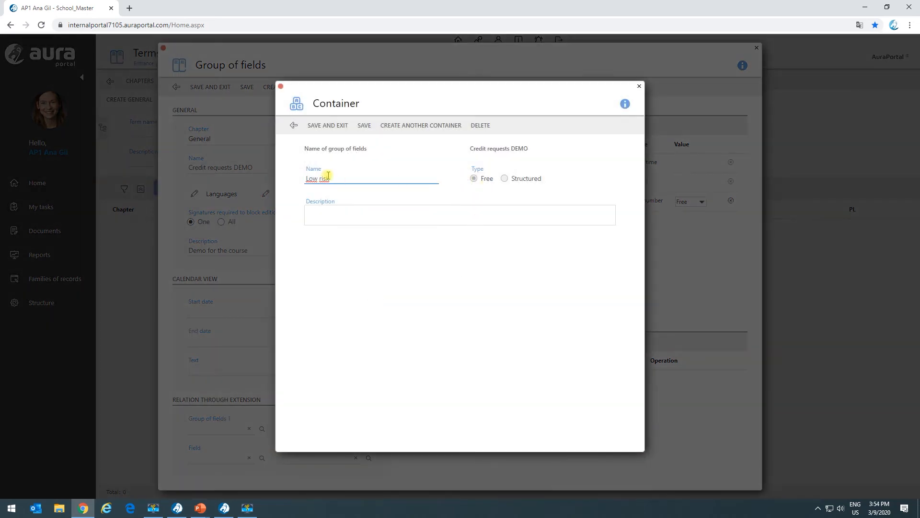
pyautogui.click(330, 215)
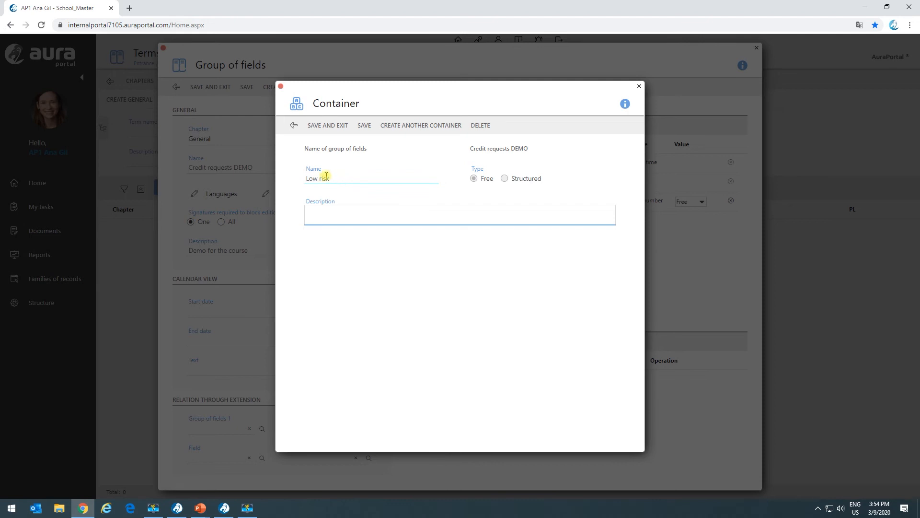
pyautogui.click(294, 125)
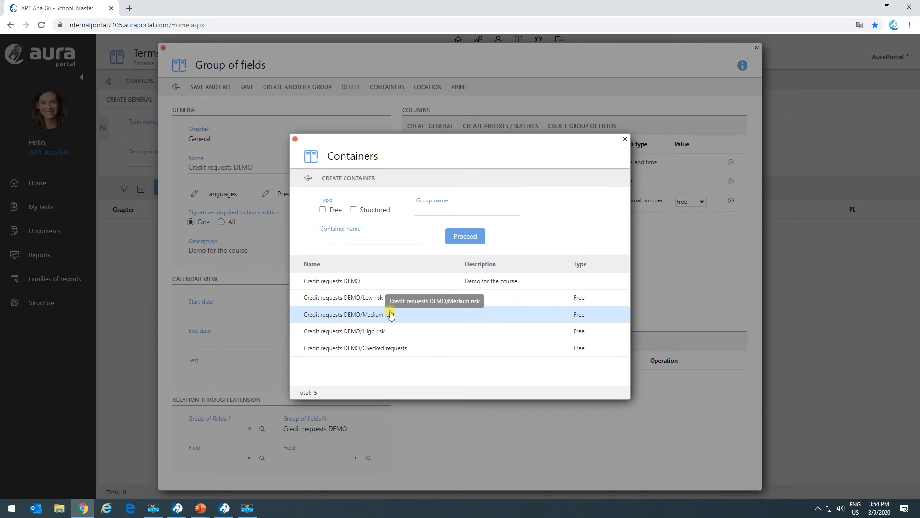
# - Create and save a structured container named Pending analysis requests for the group of fields
pyautogui.hotkey('alt', 'Tab')
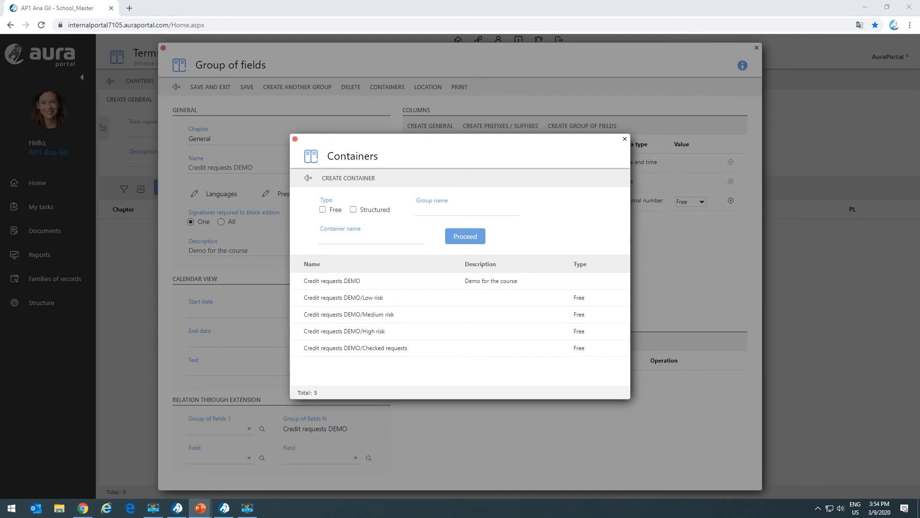
pyautogui.click(349, 179)
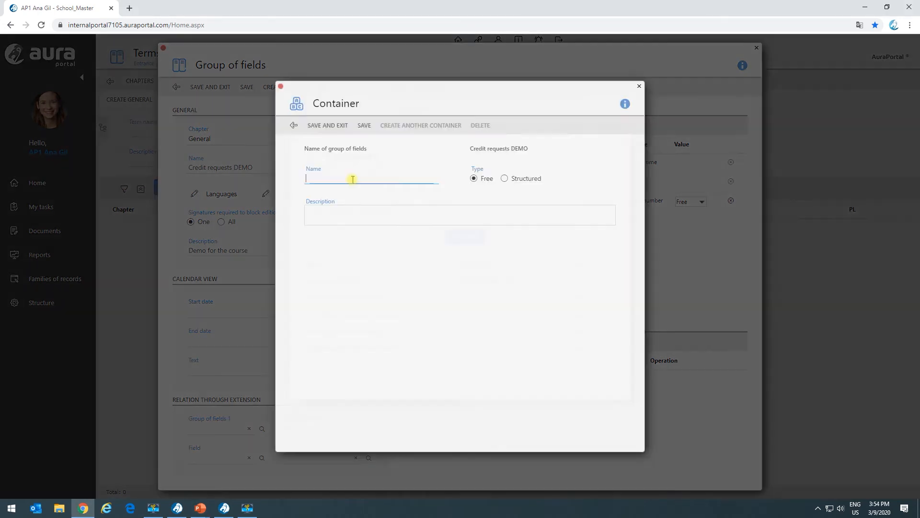
pyautogui.write('Pending analysis requests')
pyautogui.click(504, 179)
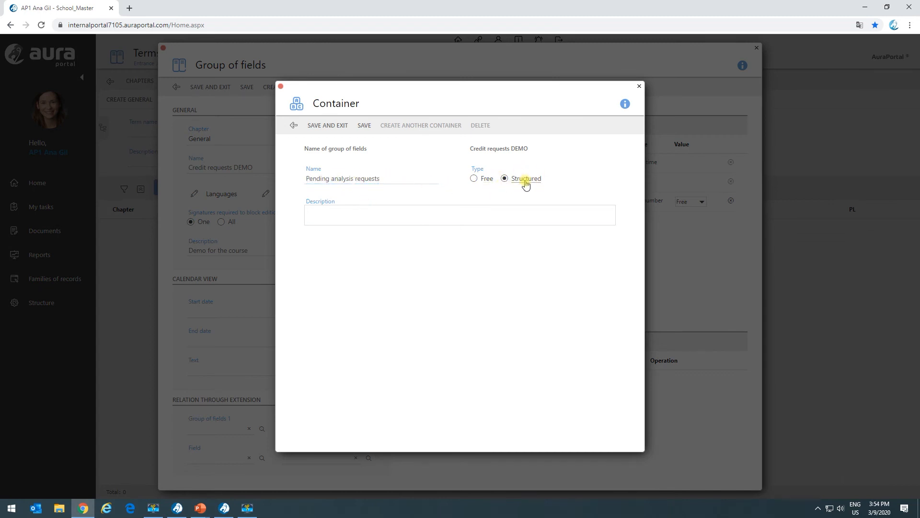
pyautogui.click(364, 127)
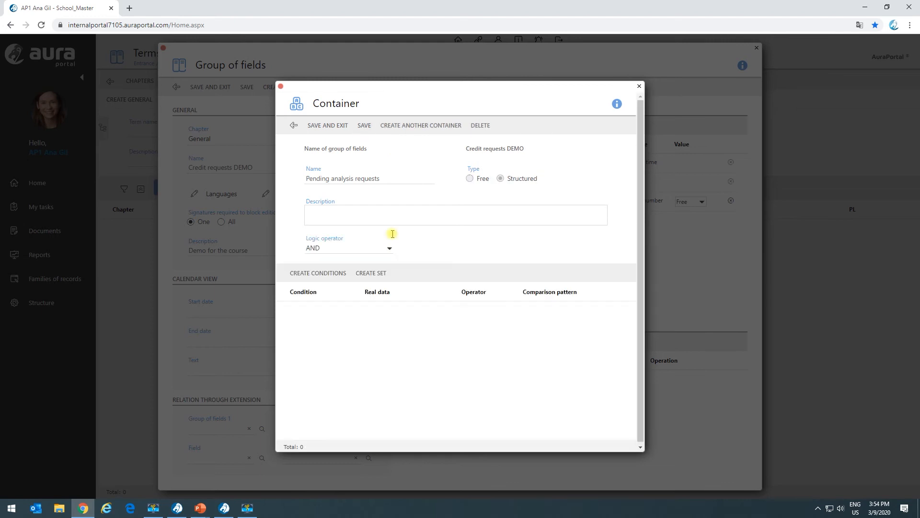
# - Examine the condition and logic operator options of the Pending analysis requests container, and leave the container and group of fields
pyautogui.click(311, 274)
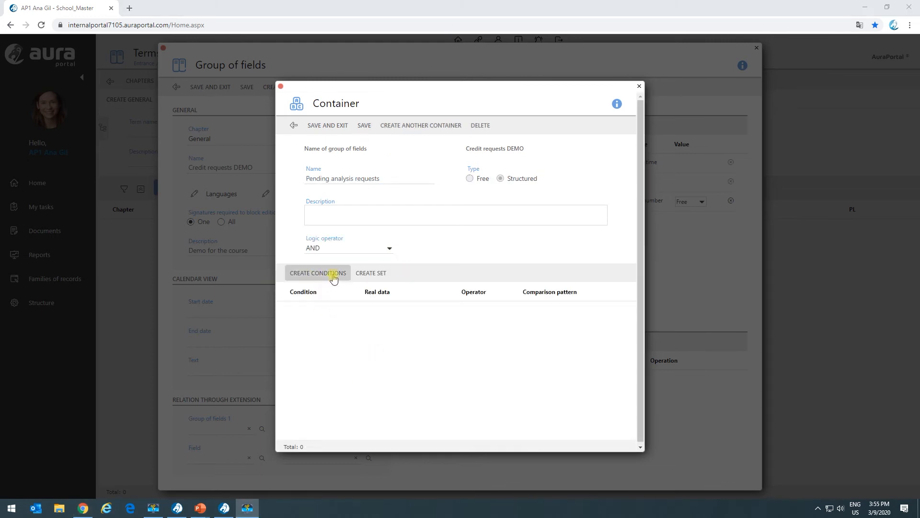
pyautogui.click(349, 248)
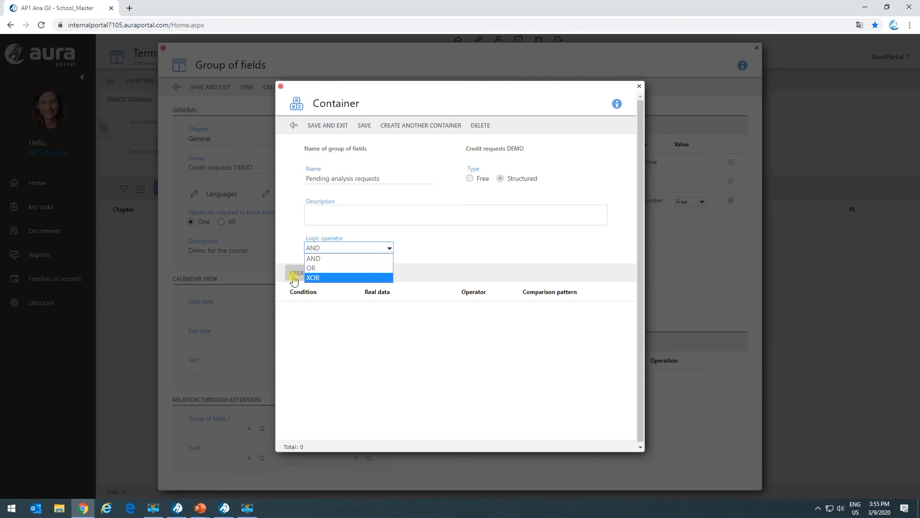
pyautogui.click(315, 337)
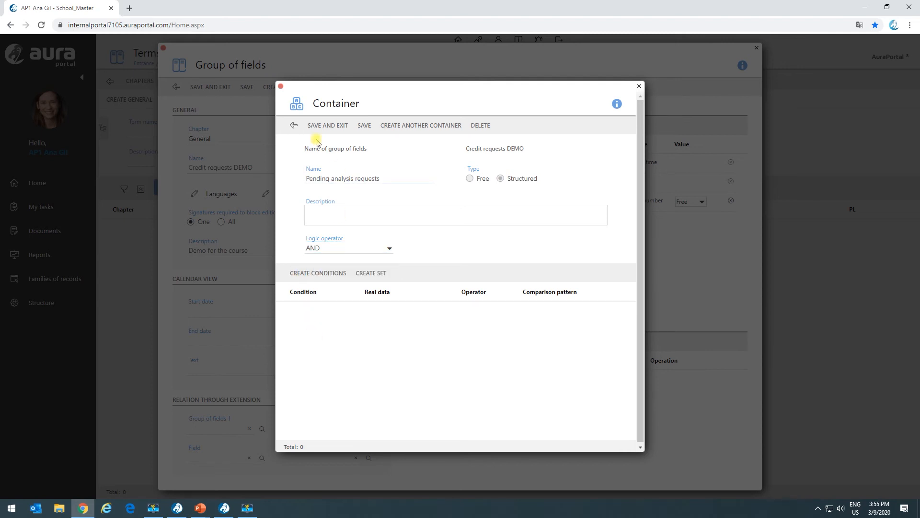
pyautogui.click(289, 126)
pyautogui.click(297, 140)
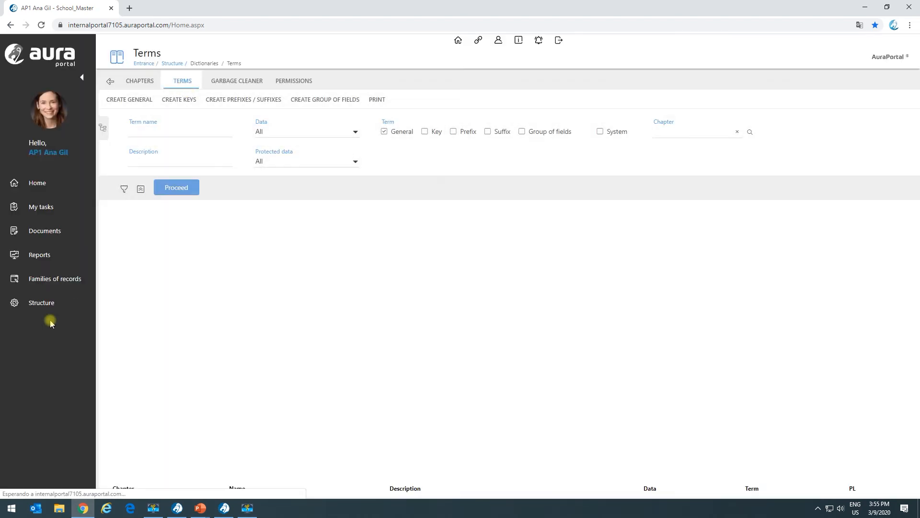
# - Open the process class 3.05 Teacher - Containers and transferrer system task from the Structure area and display its diagram
pyautogui.click(27, 303)
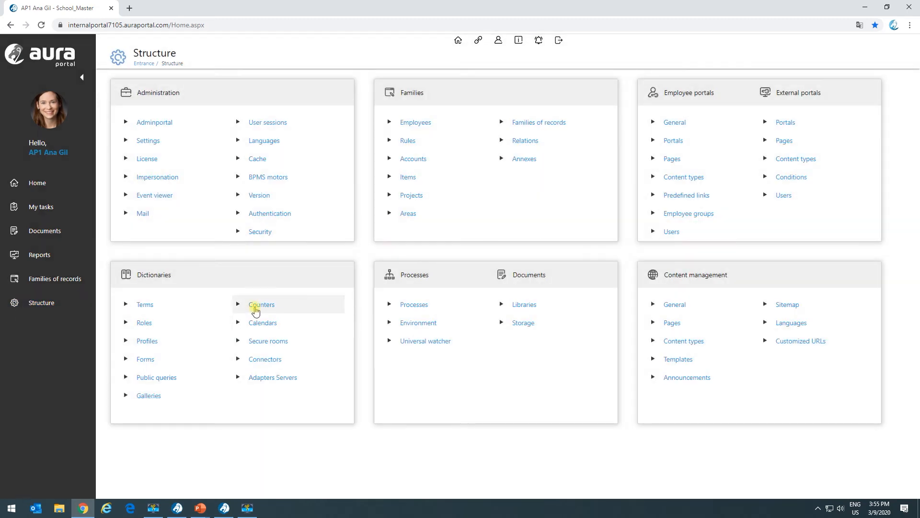
pyautogui.click(414, 306)
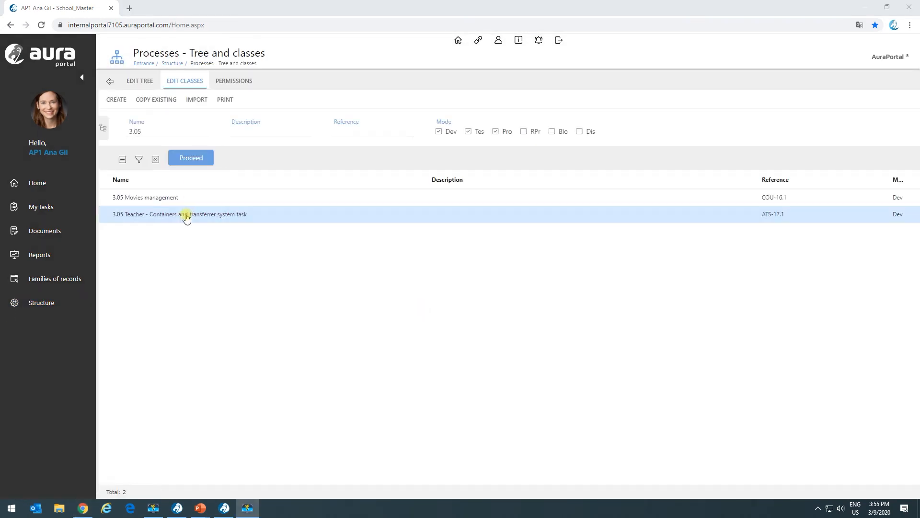
pyautogui.doubleClick(186, 216)
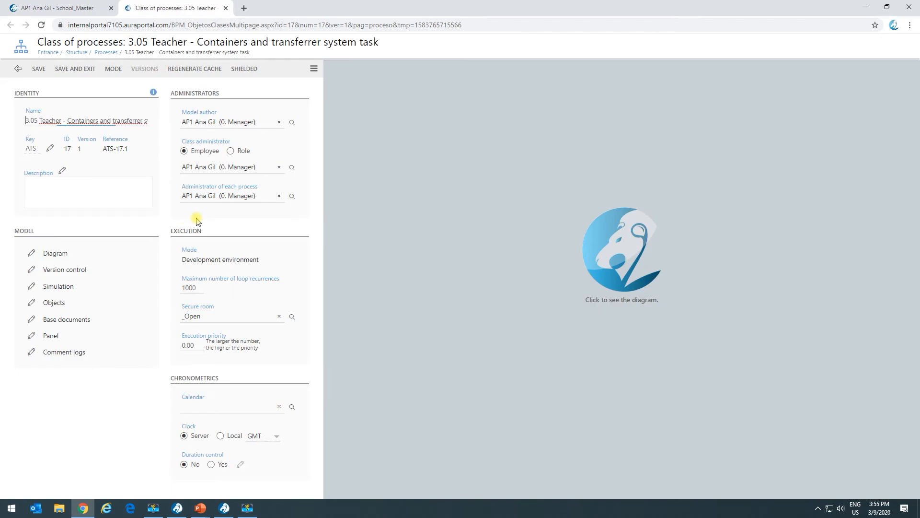
pyautogui.click(605, 248)
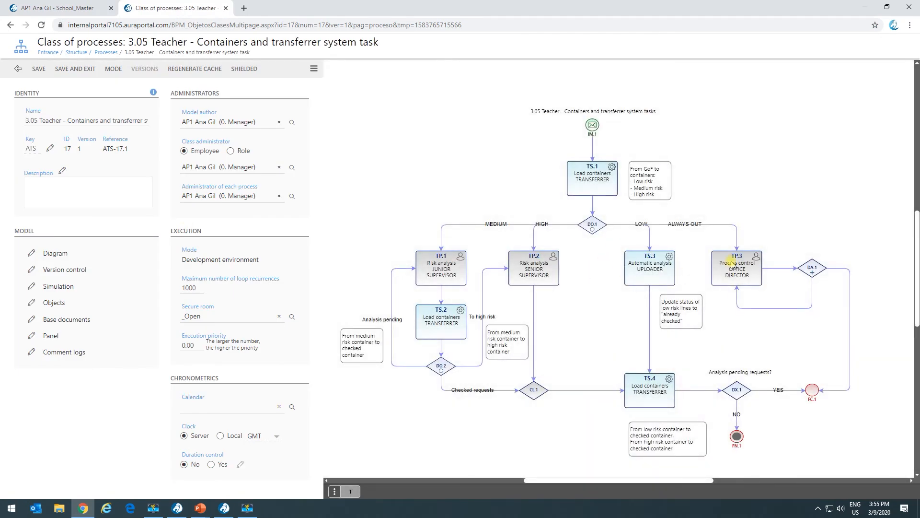
# - Open the default dynamic form of the Director control center from the Process control OFFICE DIRECTOR task in the diagram
pyautogui.click(734, 265)
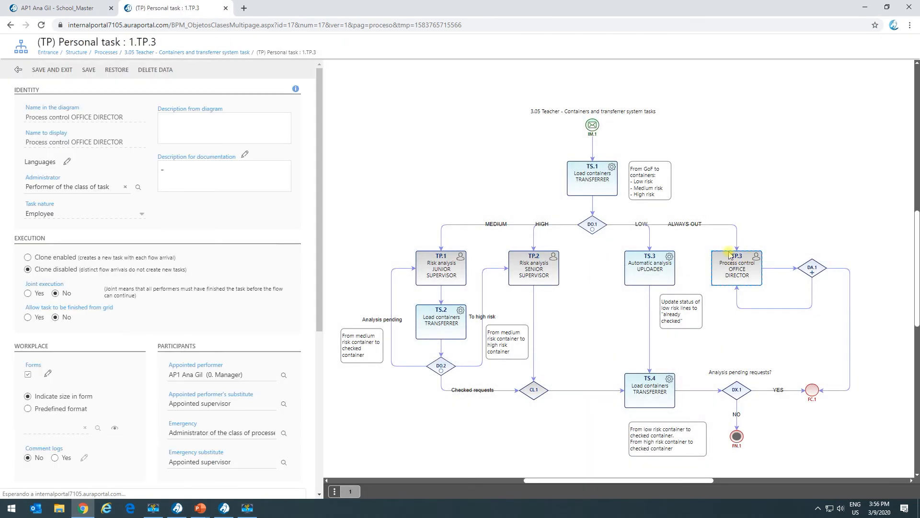
pyautogui.click(48, 373)
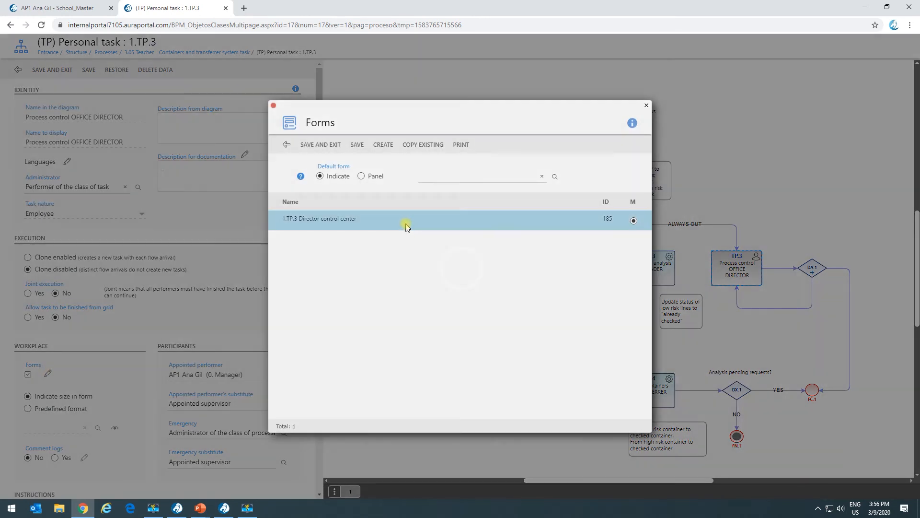
pyautogui.doubleClick(405, 227)
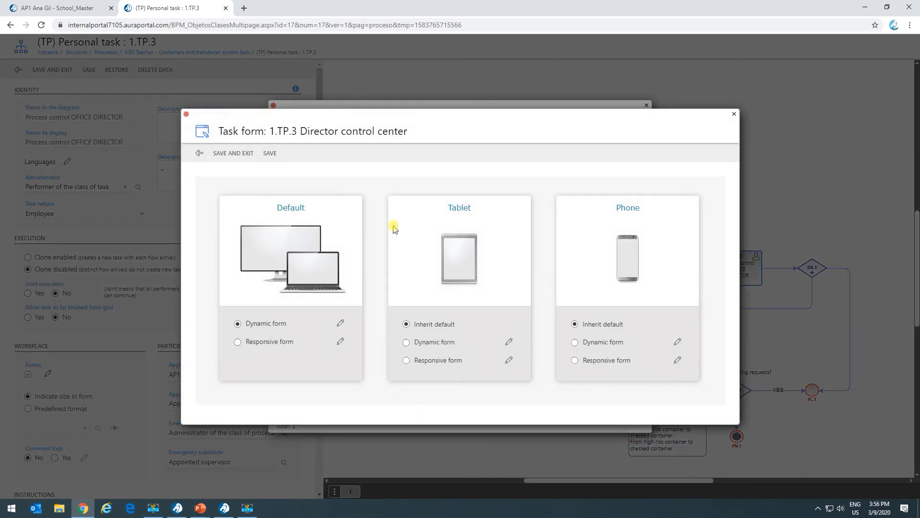
pyautogui.click(342, 323)
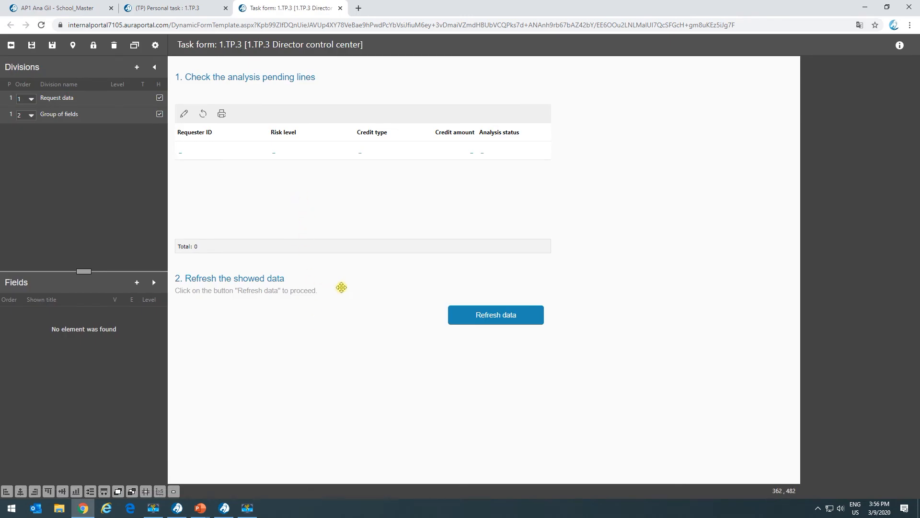
# - Examine the form's Group of fields division by selecting it, hiding it and showing it again
pyautogui.click(341, 288)
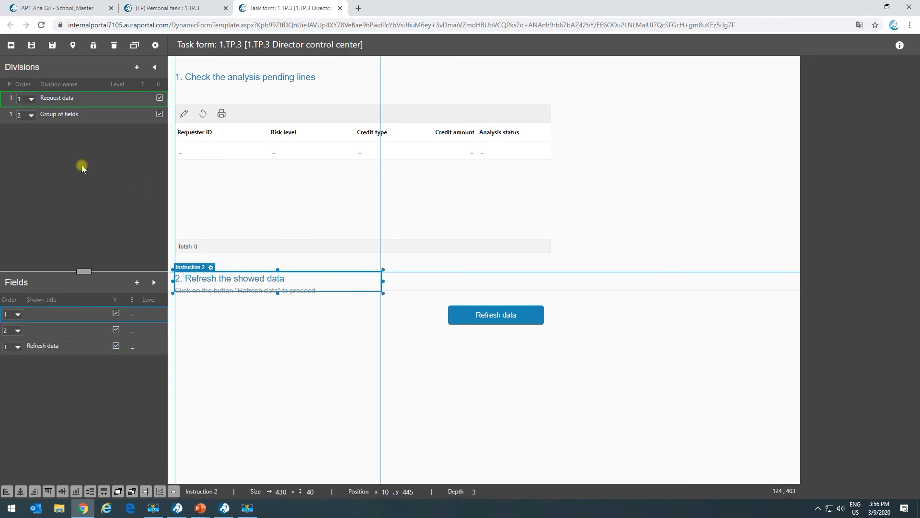
pyautogui.click(72, 114)
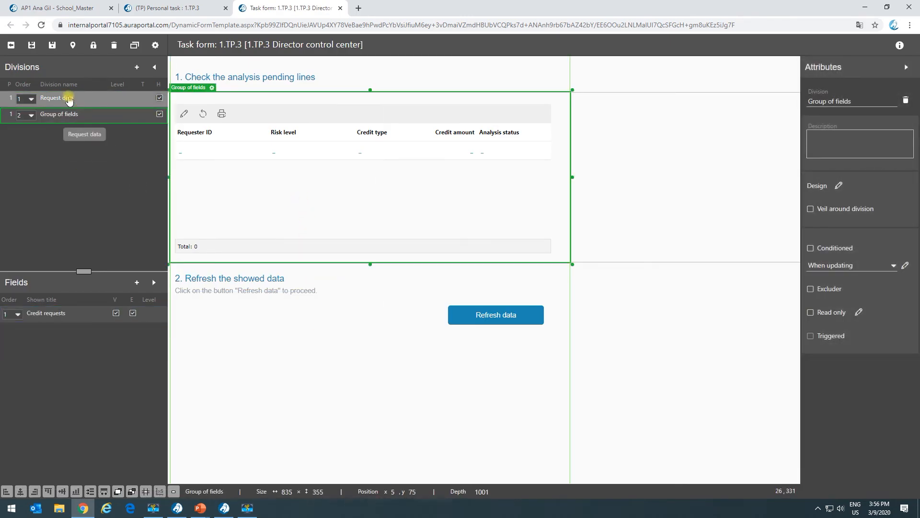
pyautogui.click(160, 115)
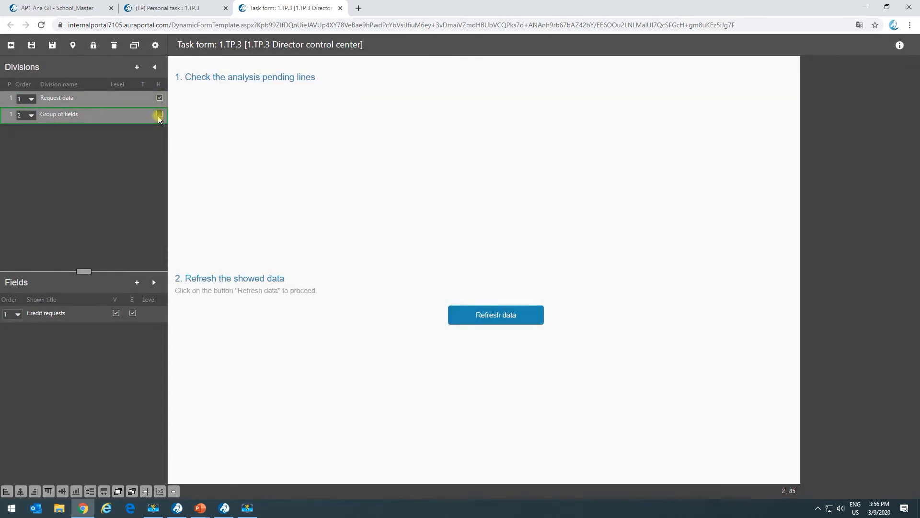
pyautogui.click(160, 115)
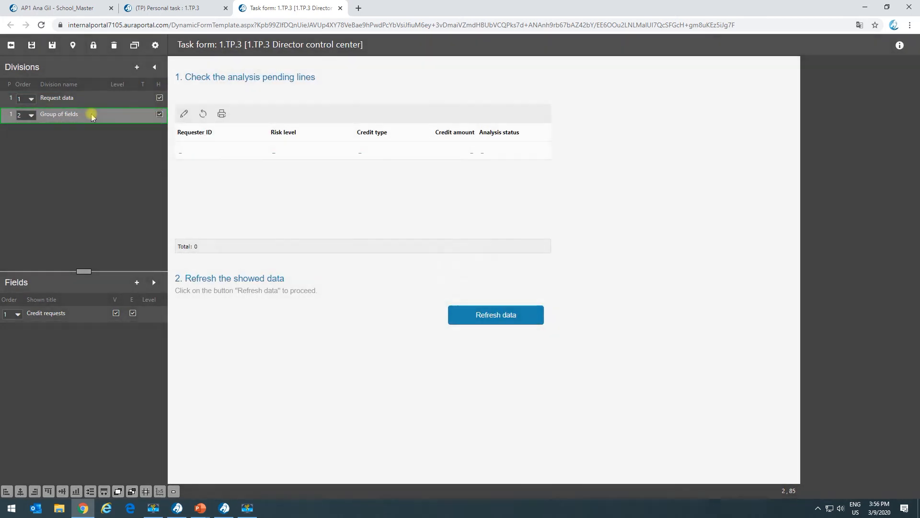
# - Examine the Container enabled options and available containers in the Credit requests field's settings, and leave without saving
pyautogui.click(261, 163)
pyautogui.click(224, 100)
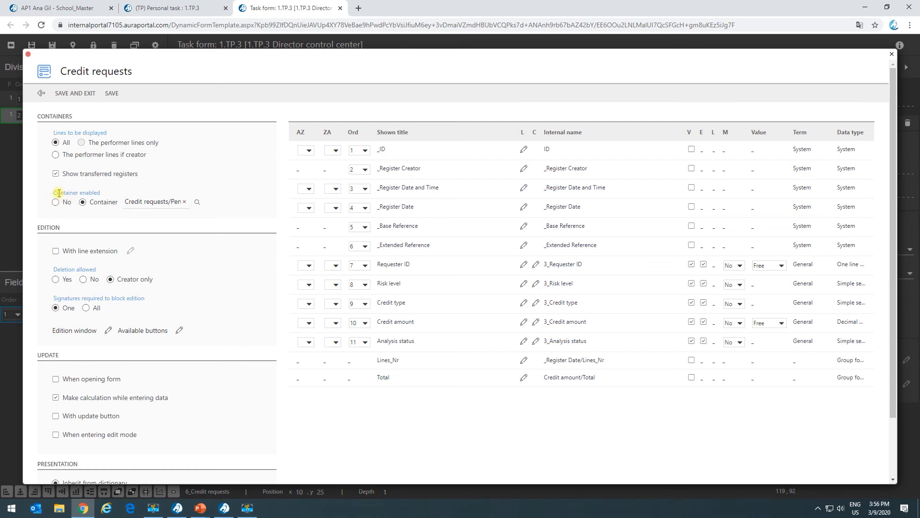
pyautogui.moveTo(59, 193); pyautogui.dragTo(71, 204)
pyautogui.click(56, 202)
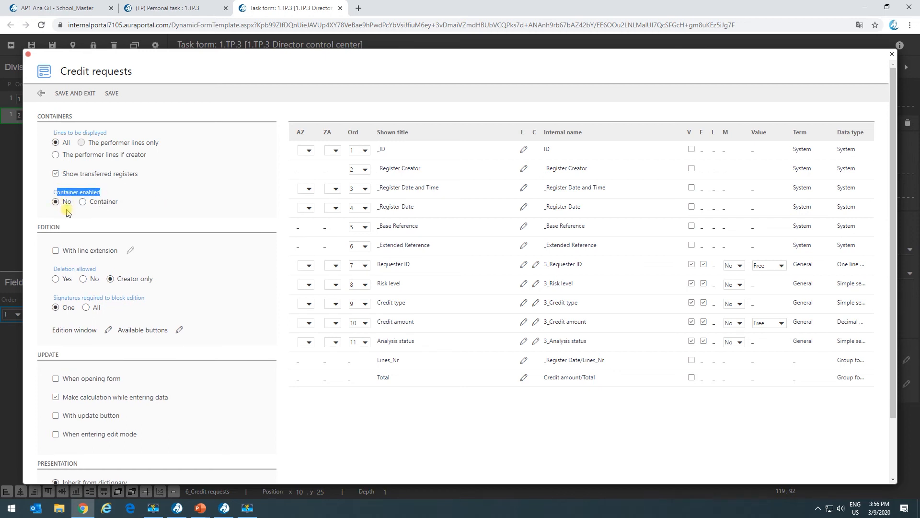
pyautogui.click(83, 203)
pyautogui.click(197, 202)
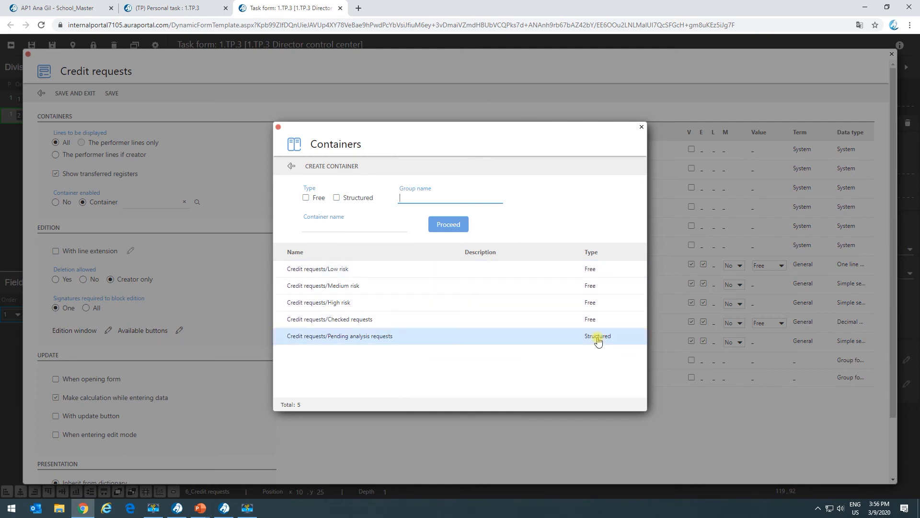
pyautogui.click(291, 165)
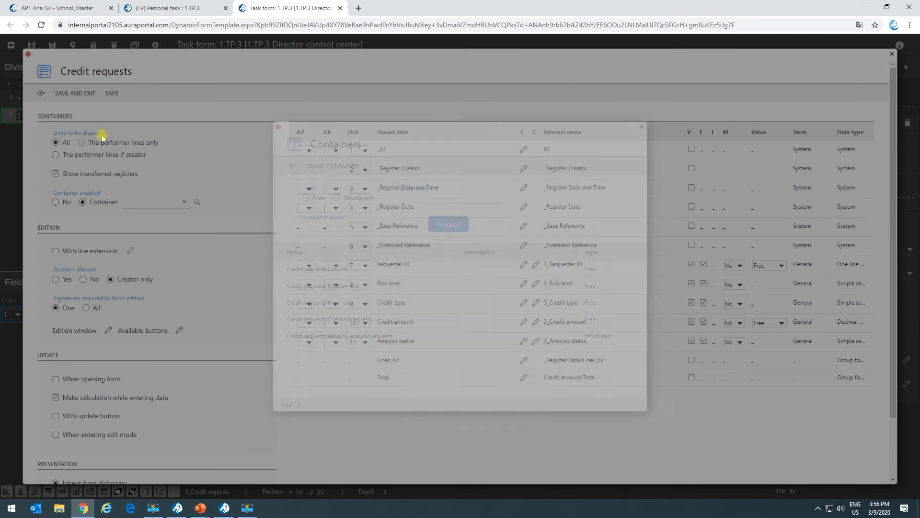
pyautogui.click(41, 93)
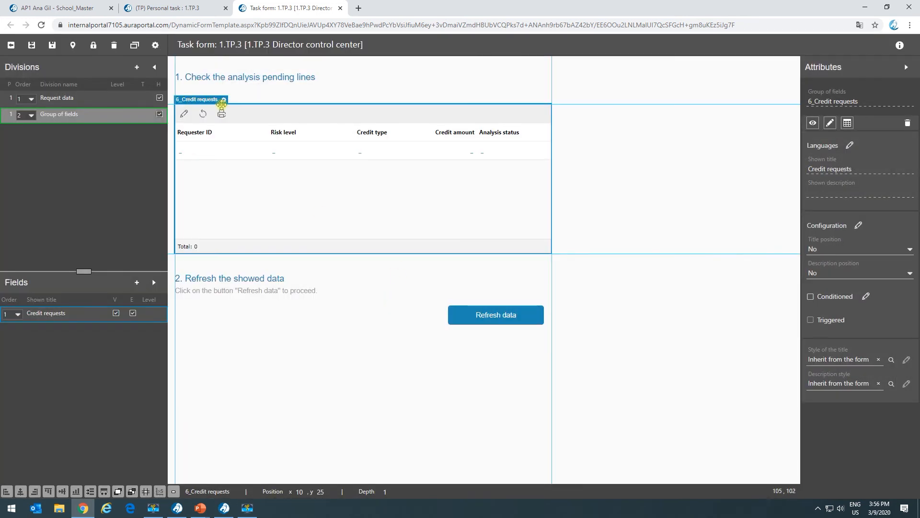
# - Reopen the Credit requests field's settings to review its assigned container and the container list, and return to the form
pyautogui.click(224, 100)
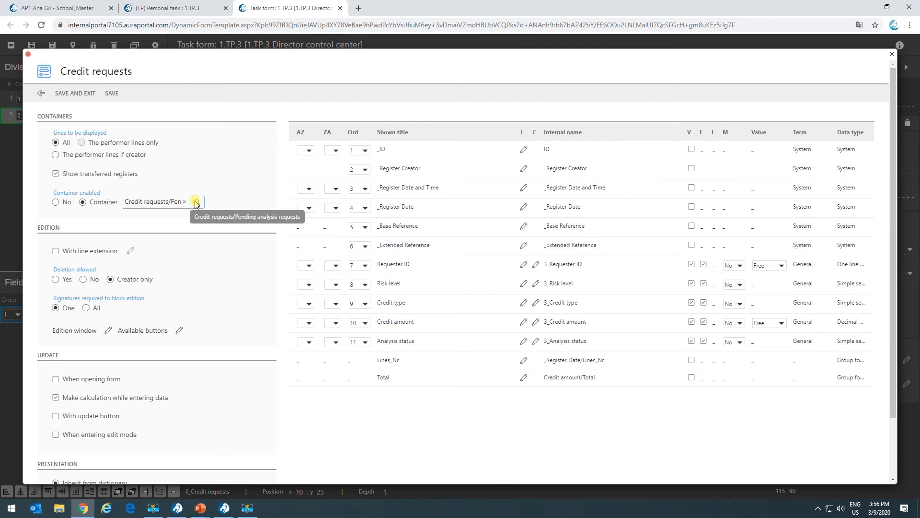
pyautogui.click(197, 203)
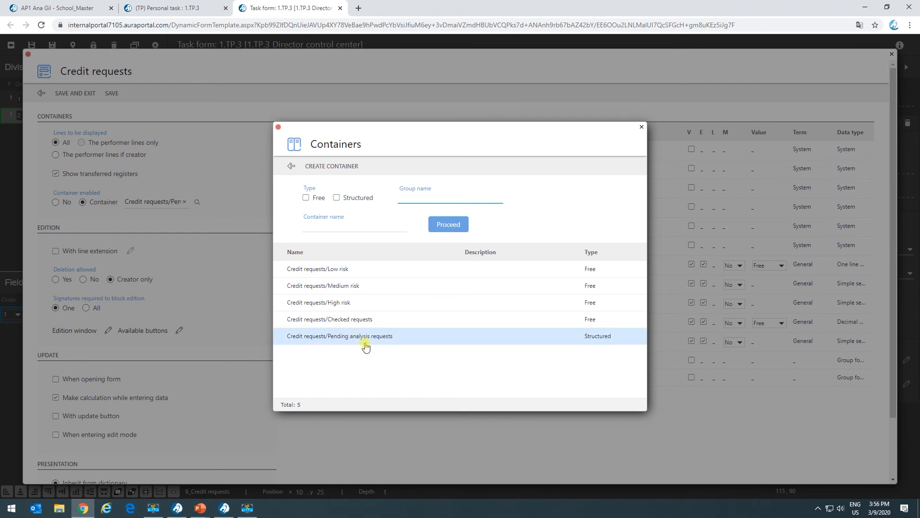
pyautogui.click(292, 166)
pyautogui.click(39, 96)
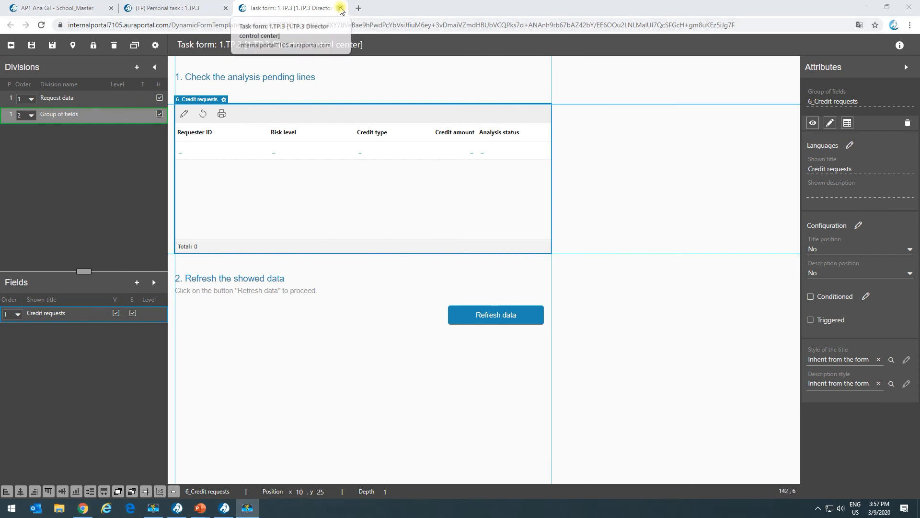
# - Switch to the main portal page and open the Terms dictionary from the Structure area
pyautogui.click(191, 8)
pyautogui.click(93, 8)
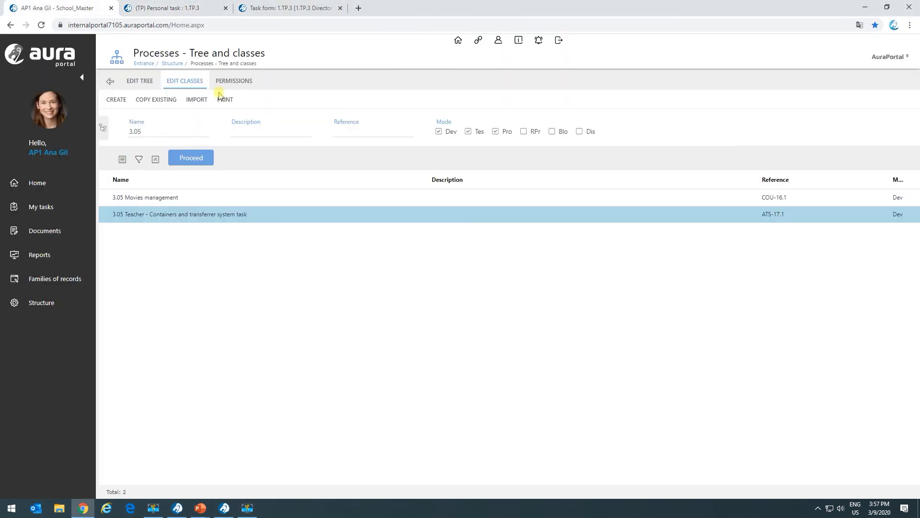
pyautogui.click(44, 303)
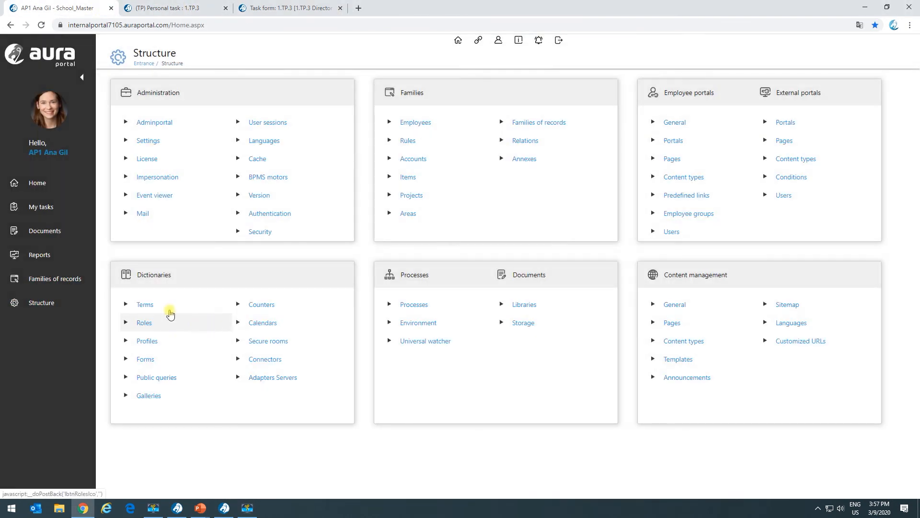
pyautogui.click(142, 304)
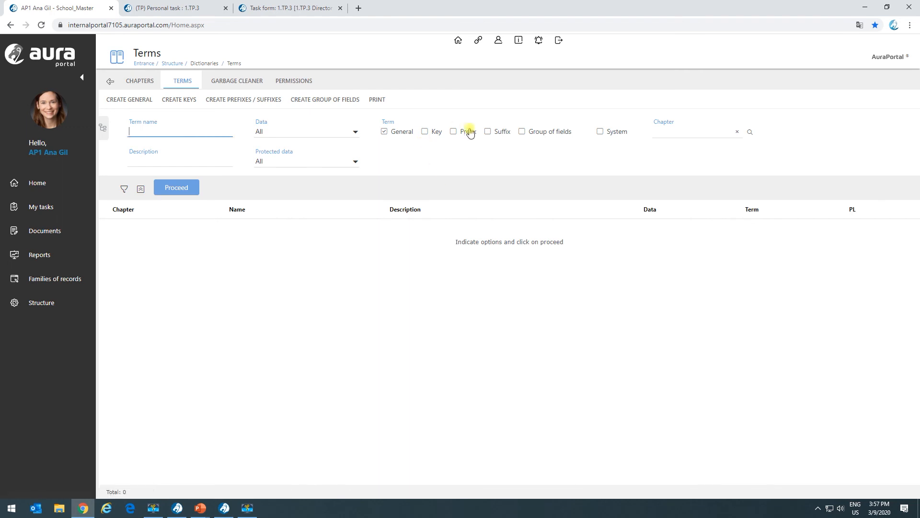
# - Search the terms for Credit requests with only the Group of fields term type included
pyautogui.click(547, 134)
pyautogui.click(396, 135)
pyautogui.click(194, 190)
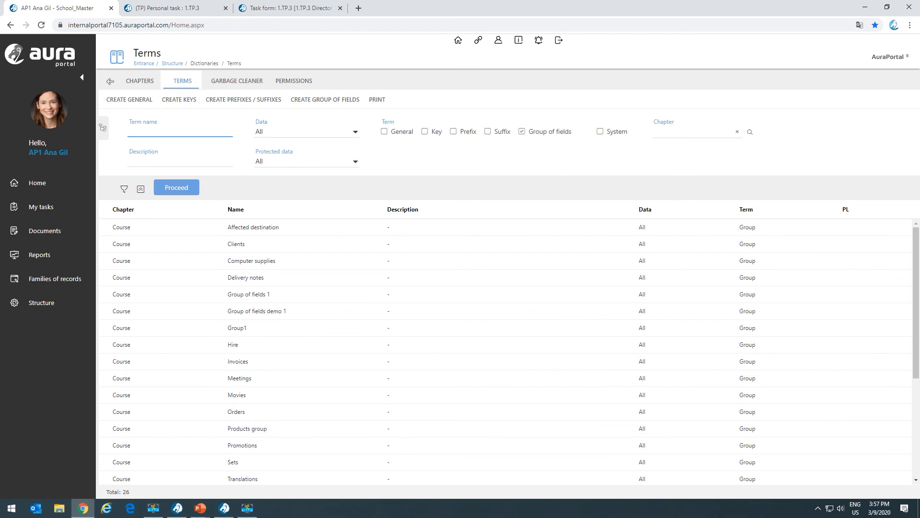
pyautogui.write('Credit requests')
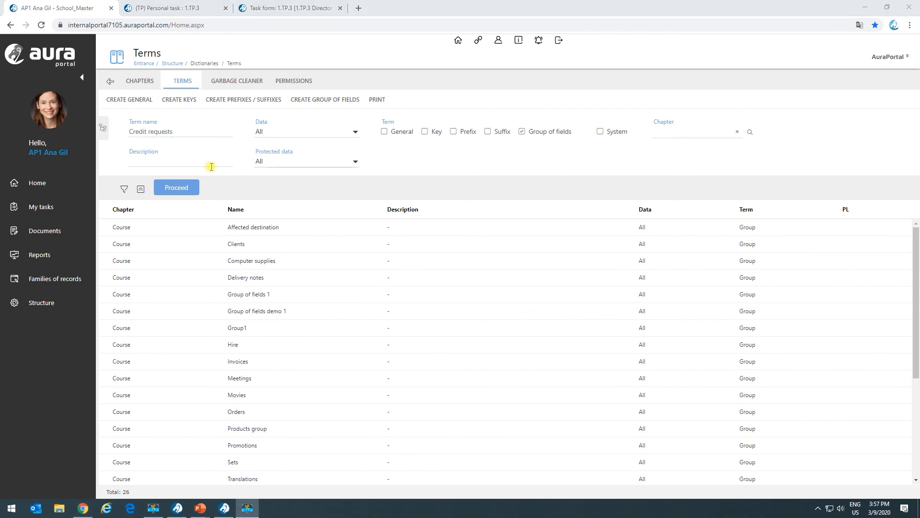
pyautogui.click(182, 190)
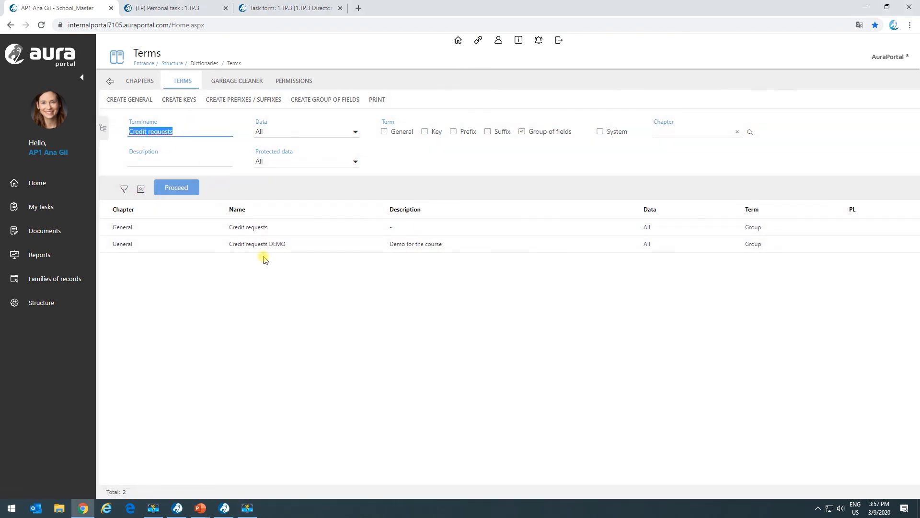
# - Examine the conditions of the Pending analysis requests container in the Credit requests group of fields, and go back to the container list
pyautogui.click(251, 228)
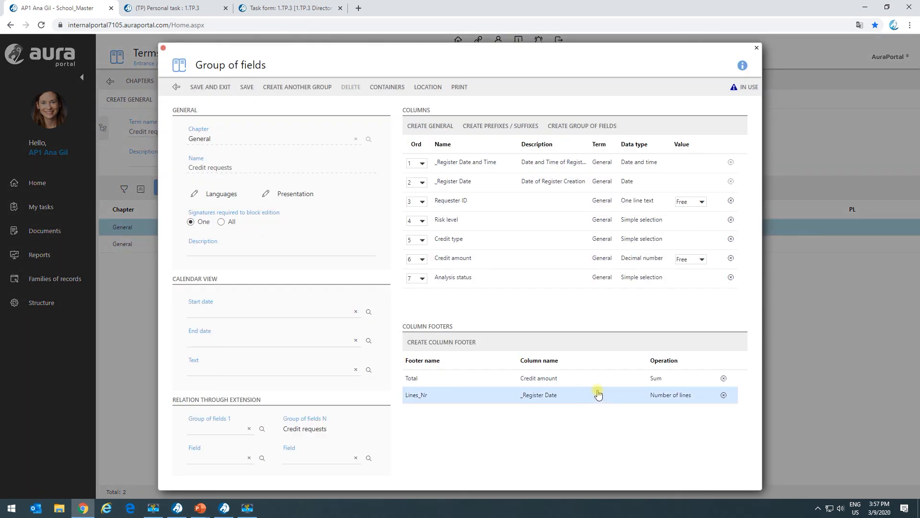
pyautogui.click(388, 87)
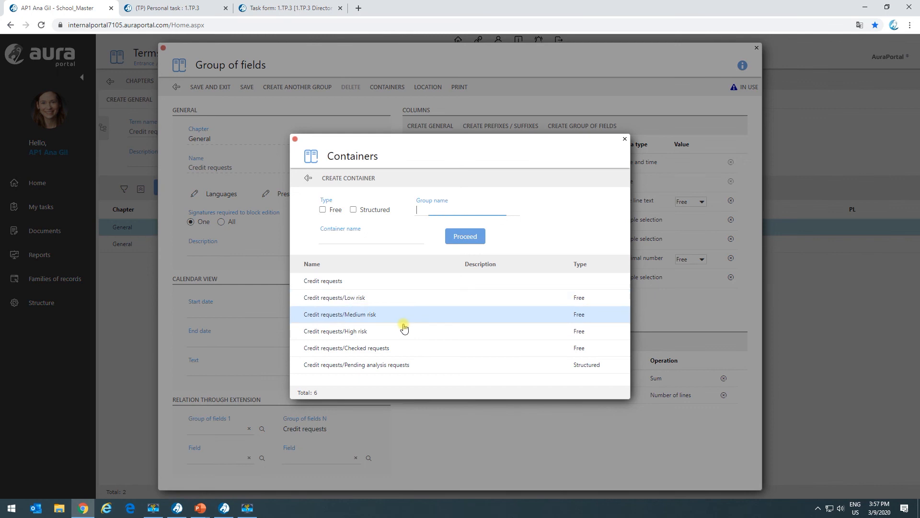
pyautogui.click(348, 373)
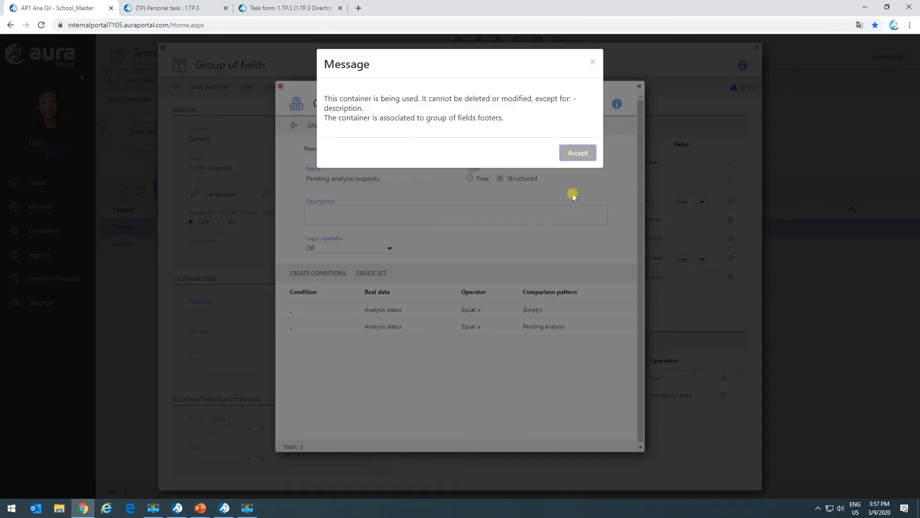
pyautogui.click(577, 153)
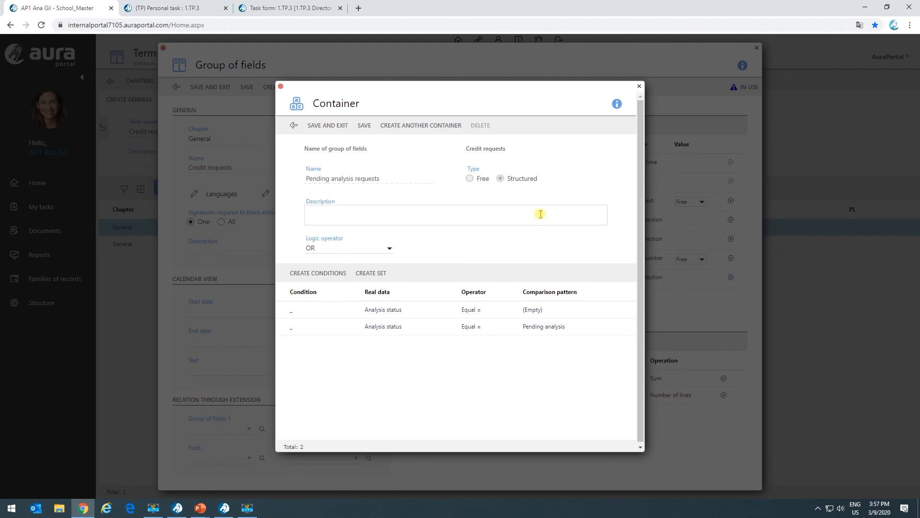
pyautogui.click(294, 126)
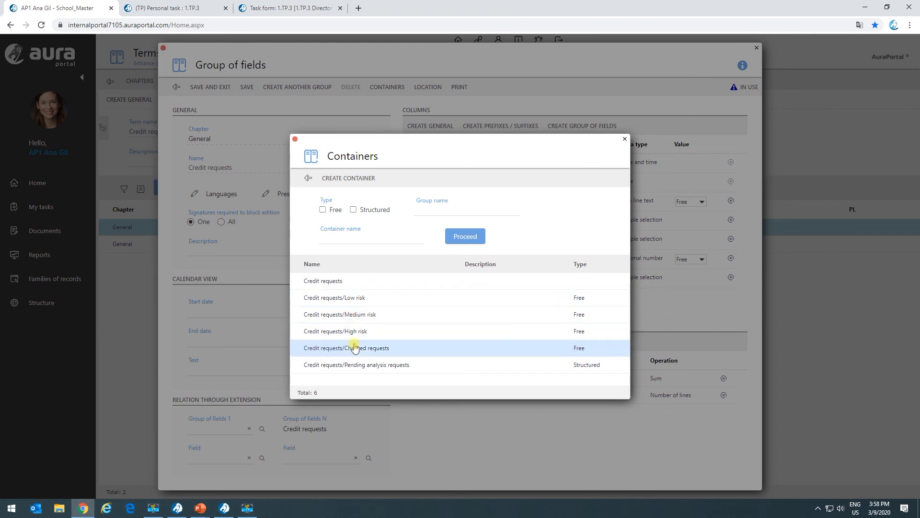
# - Return to the Director control center form and display the containers selectable in the Credit requests field's settings
pyautogui.click(276, 8)
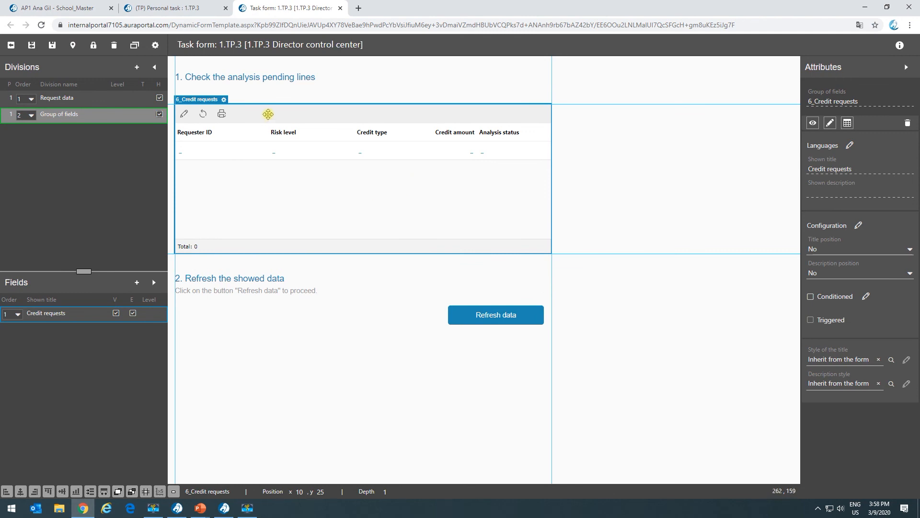
pyautogui.click(224, 99)
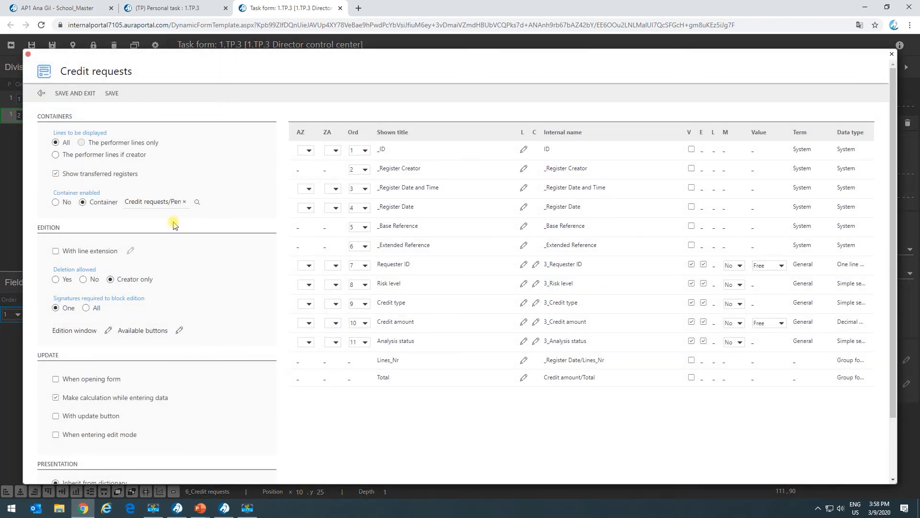
pyautogui.click(197, 202)
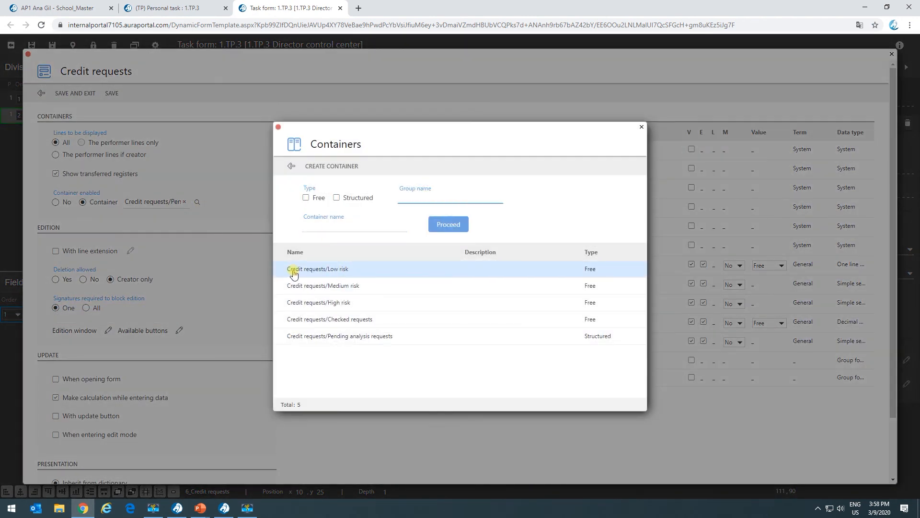